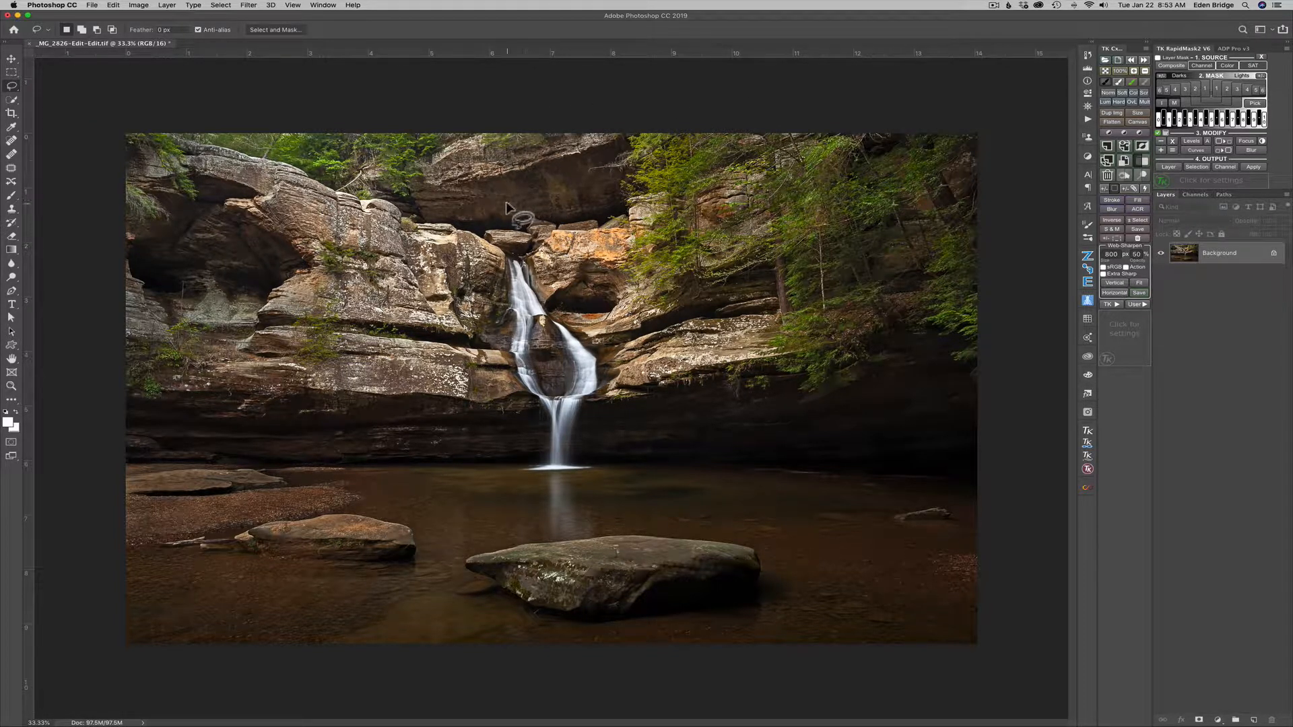
# Lasso a loose freehand selection around the waterfall and its reflection, and add a Curves adjustment layer masked to it
pyautogui.moveTo(502, 204)
pyautogui.mouseDown()
pyautogui.moveTo(465, 223)
pyautogui.moveTo(471, 318)
pyautogui.moveTo(443, 343)
pyautogui.moveTo(477, 506)
pyautogui.moveTo(659, 509)
pyautogui.moveTo(675, 464)
pyautogui.moveTo(635, 410)
pyautogui.moveTo(667, 351)
pyautogui.moveTo(655, 310)
pyautogui.moveTo(600, 234)
pyautogui.moveTo(504, 205)
pyautogui.mouseUp()
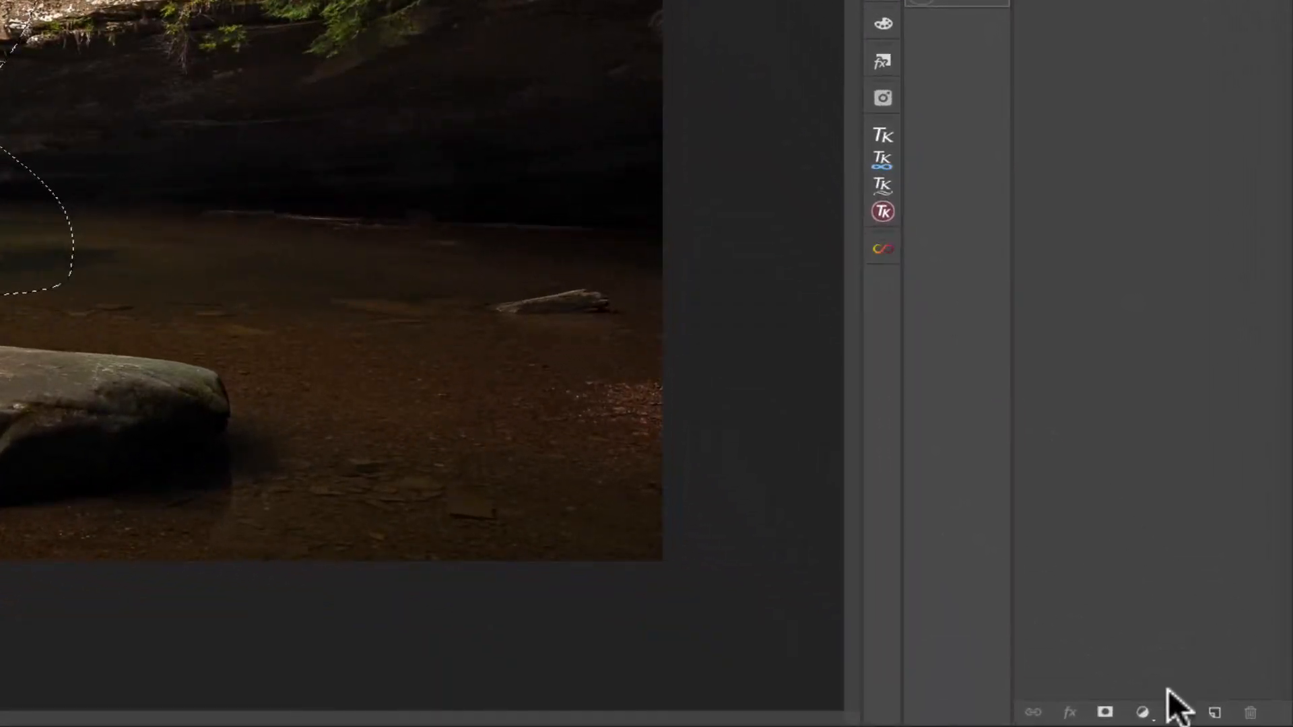
pyautogui.click(1143, 713)
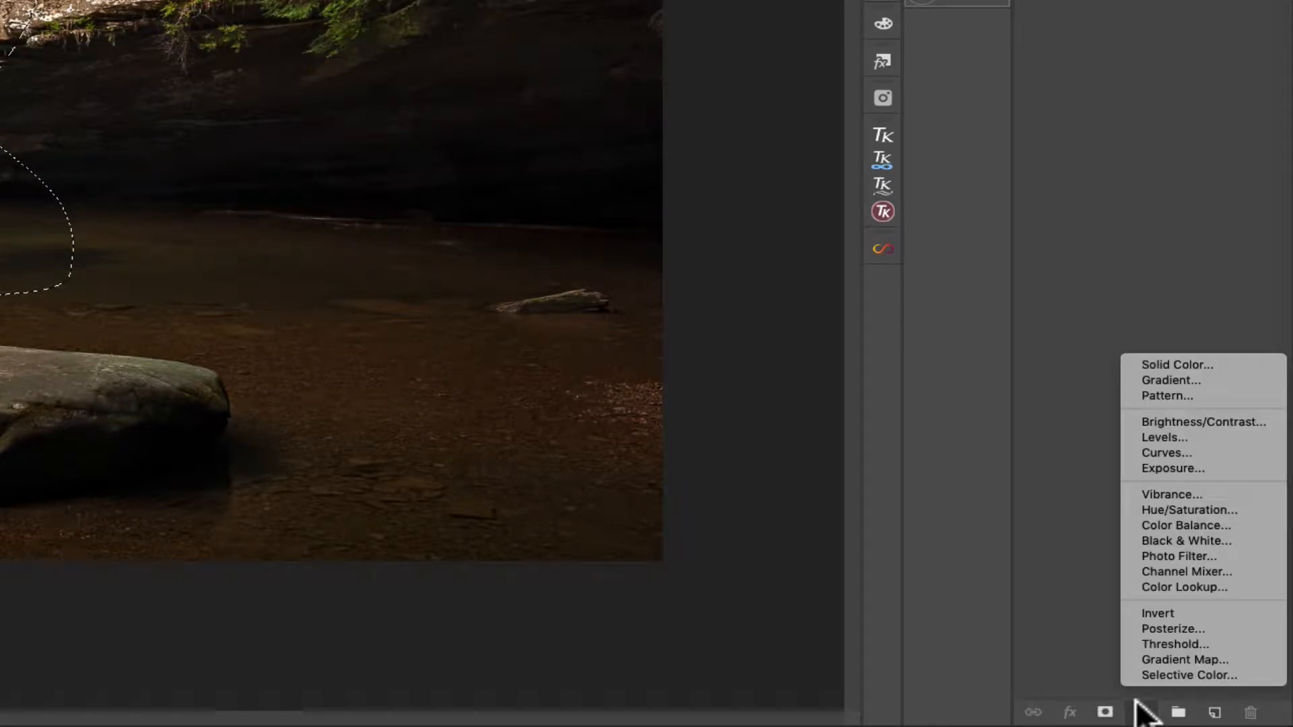
pyautogui.click(1167, 450)
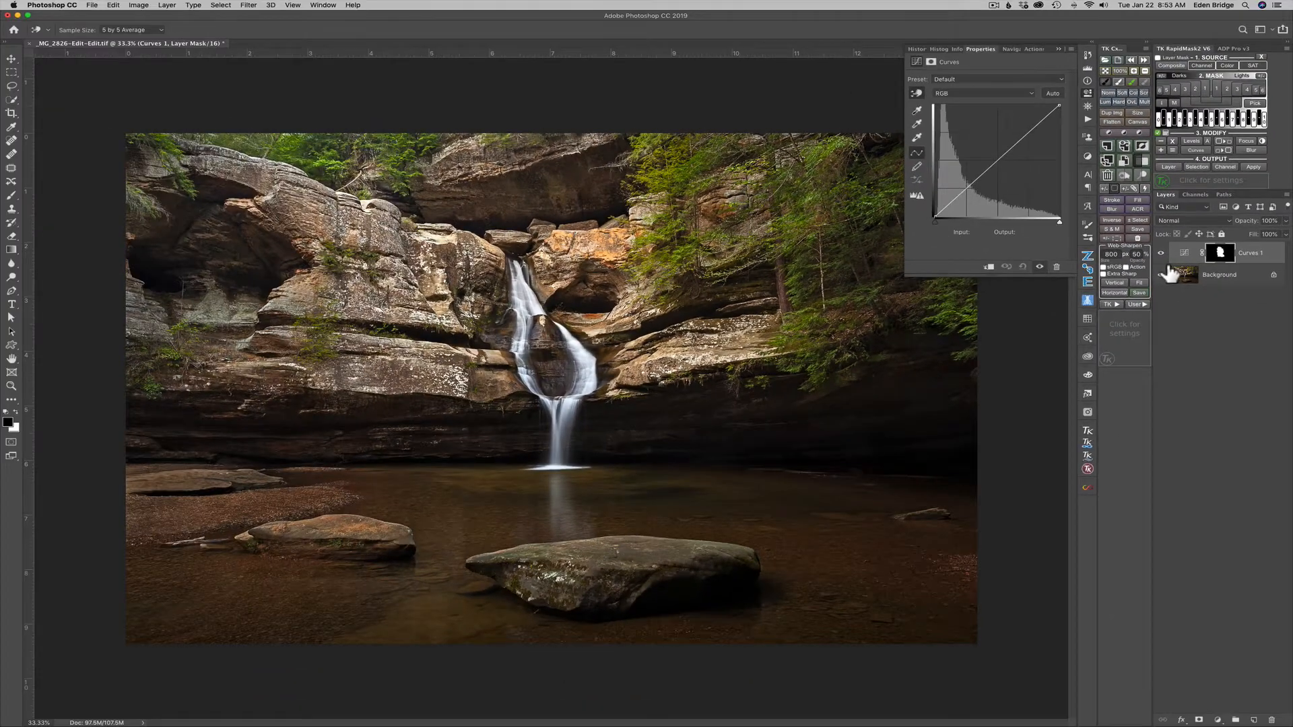
# Darken the midtones with a curve point at input 130, output 111, and invert the layer mask to protect the waterfall area
pyautogui.click(997, 159)
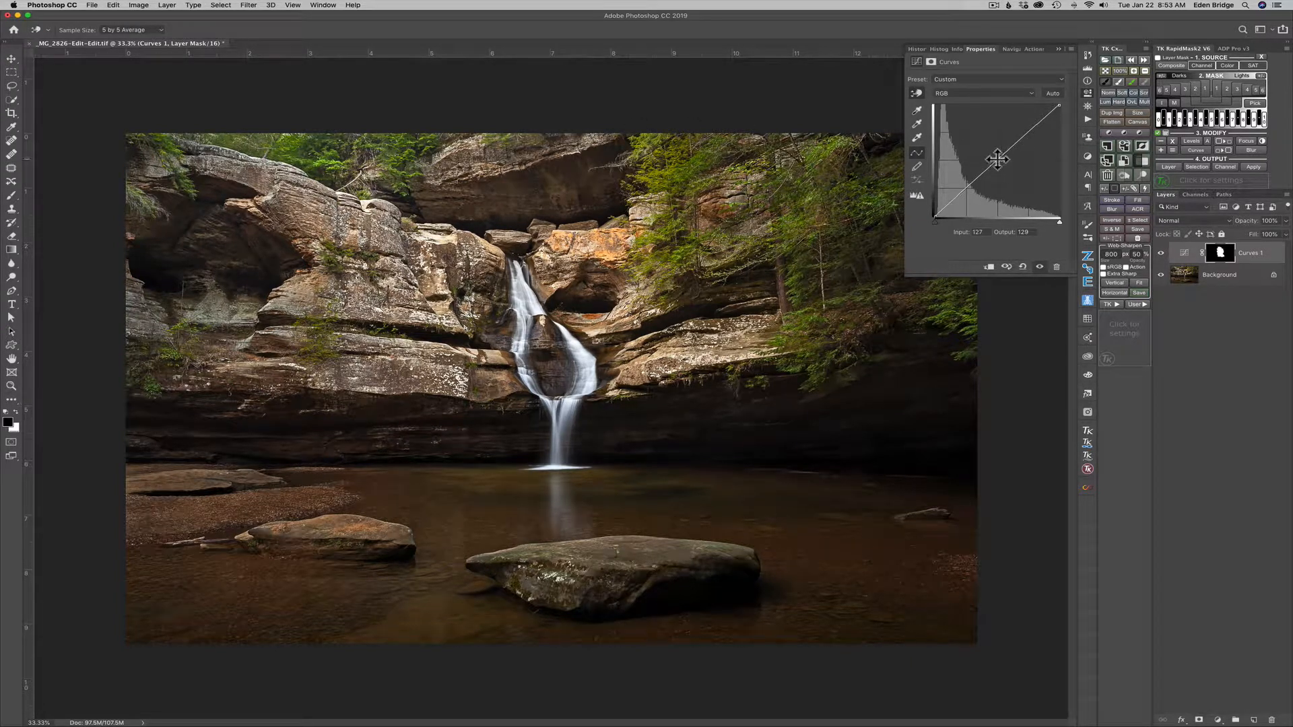
pyautogui.moveTo(997, 160); pyautogui.dragTo(998, 169)
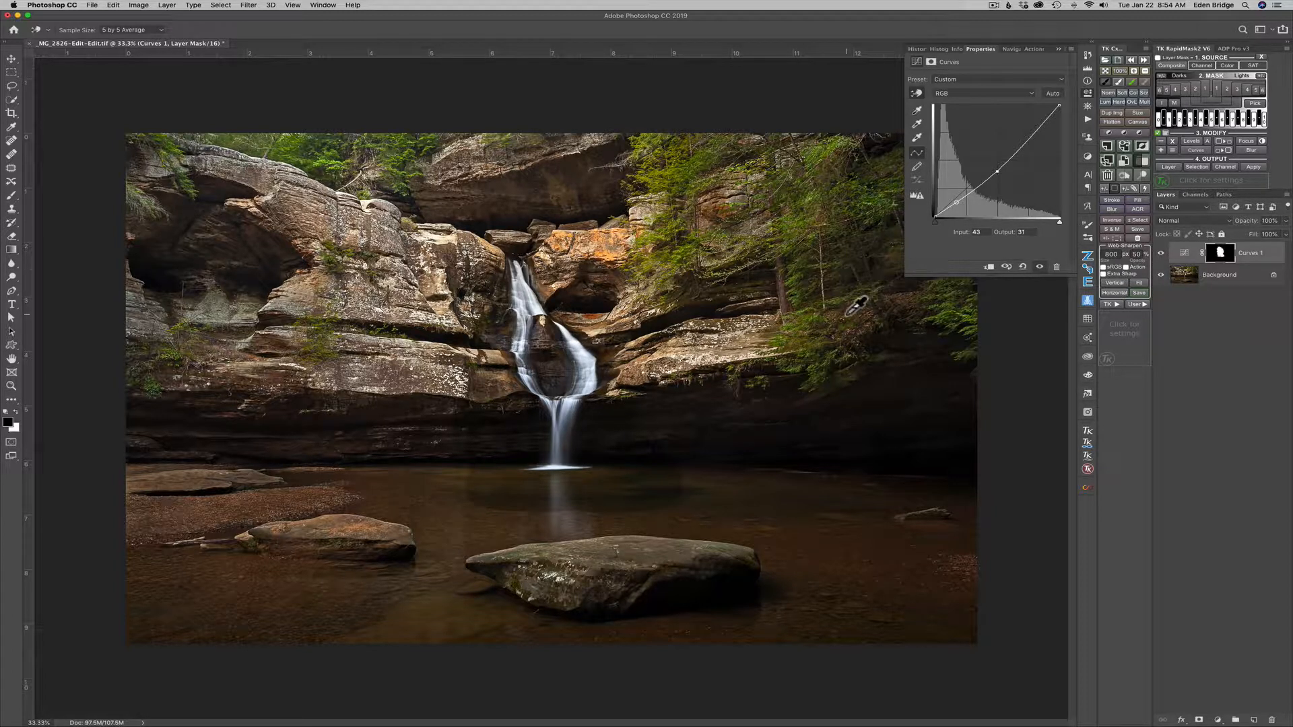
pyautogui.press('super+i')
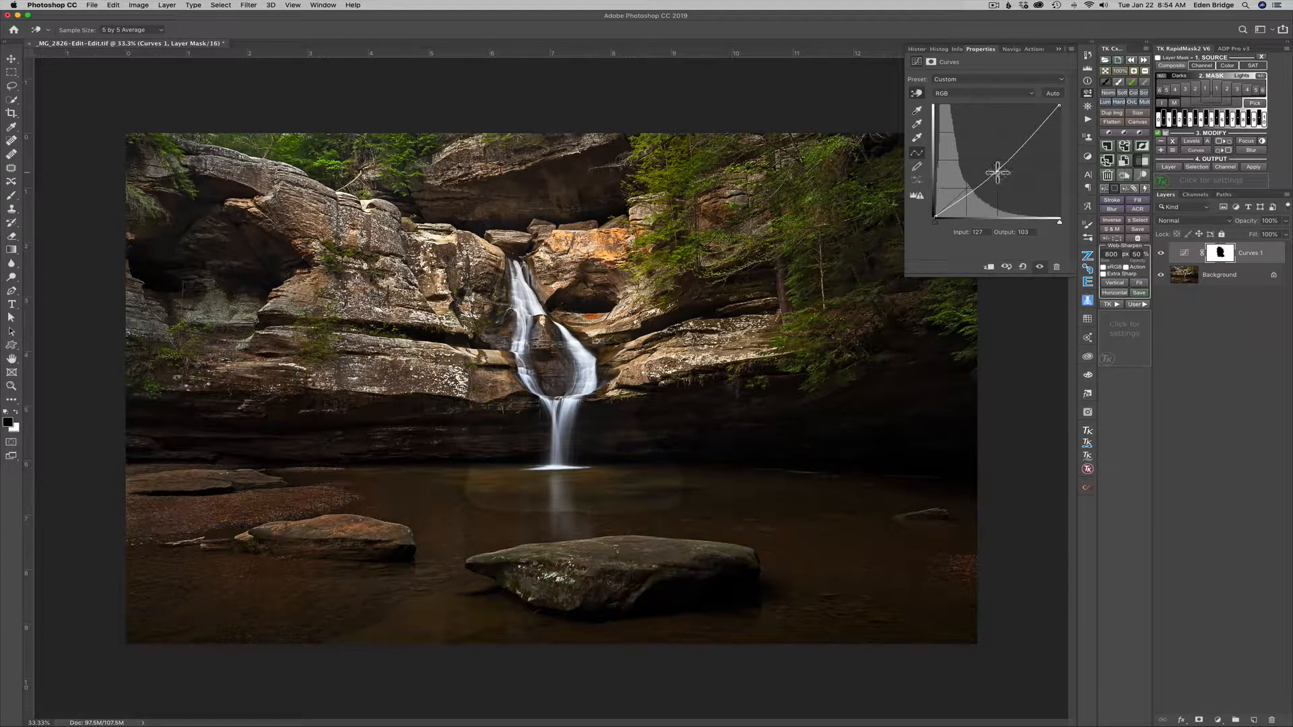
pyautogui.moveTo(997, 173); pyautogui.dragTo(998, 168)
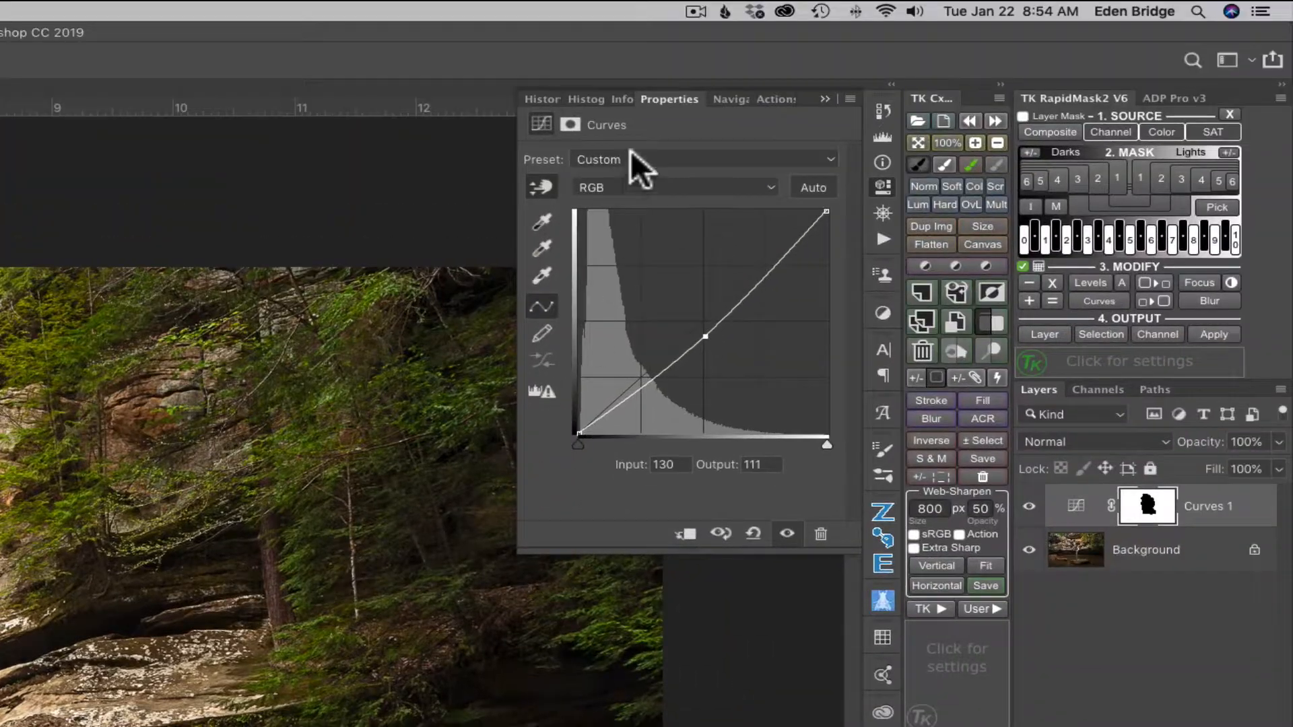
# Feather the Curves layer mask to 123 px and compare the image with the layer off and on
pyautogui.click(570, 123)
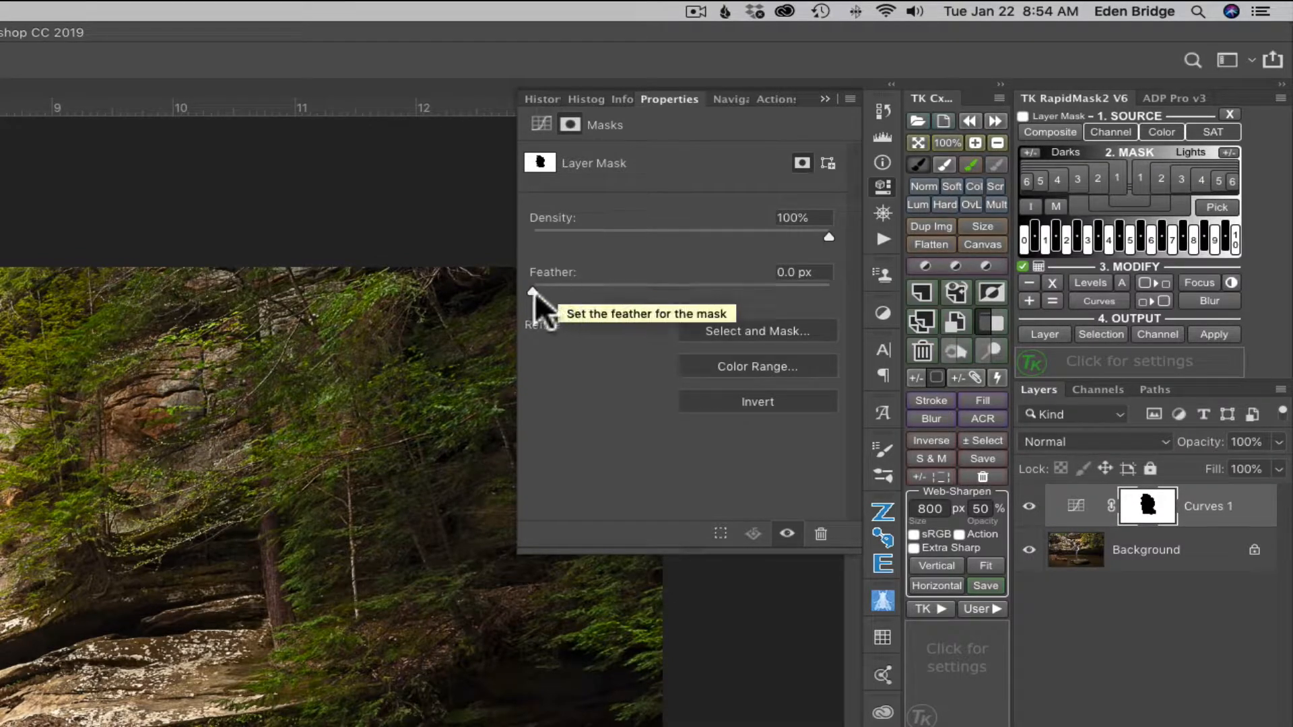
pyautogui.moveTo(534, 290); pyautogui.dragTo(716, 289)
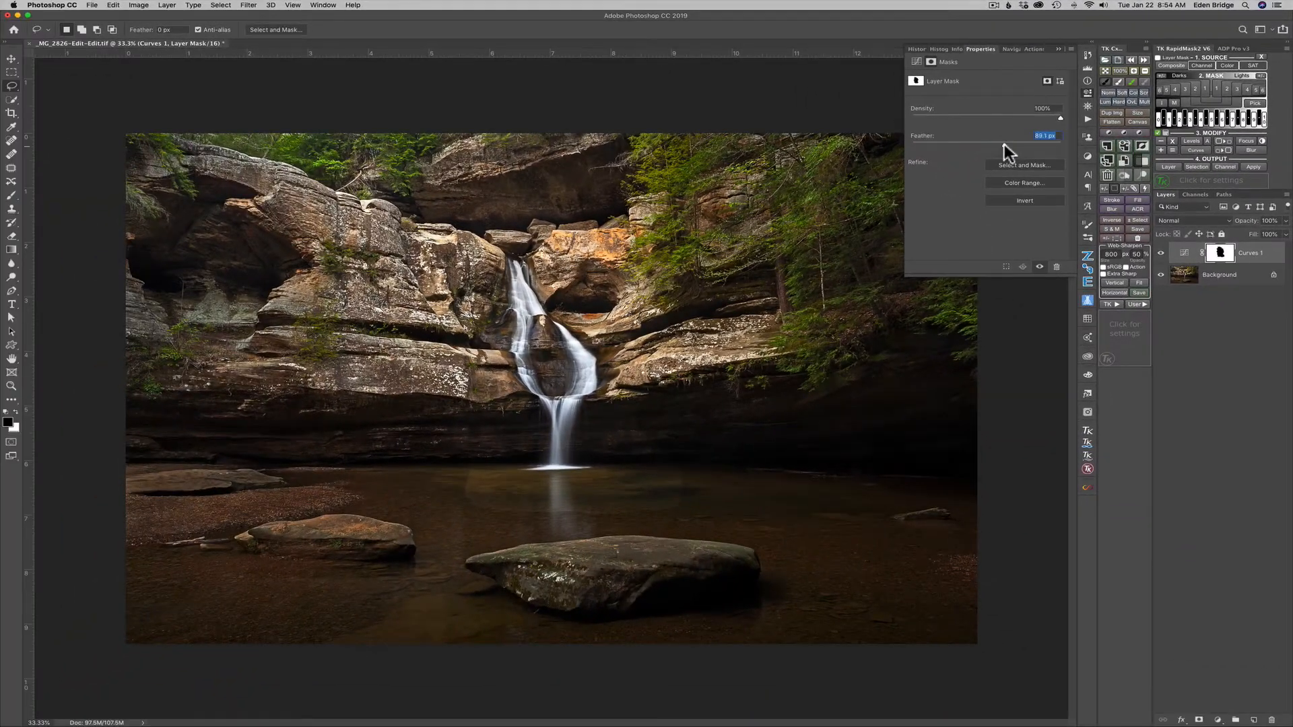
pyautogui.moveTo(1004, 144); pyautogui.dragTo(1013, 143)
pyautogui.click(957, 159)
pyautogui.click(1161, 254)
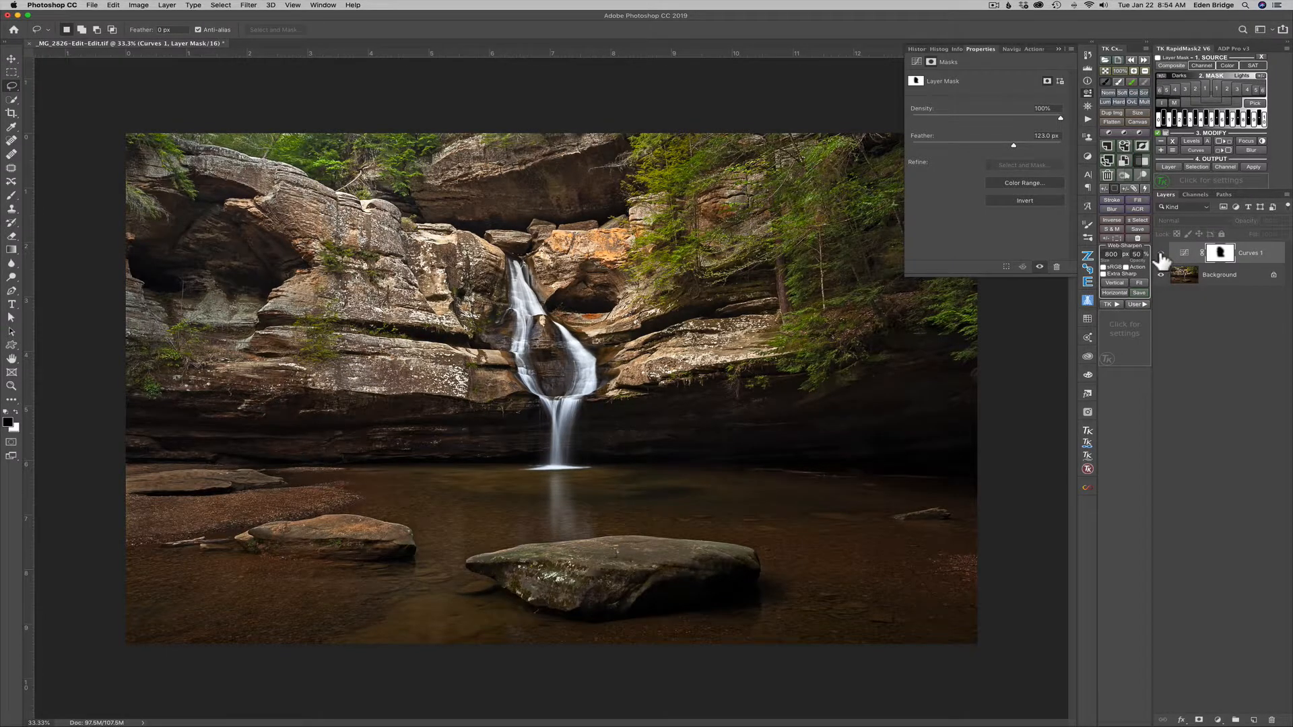
pyautogui.click(1161, 253)
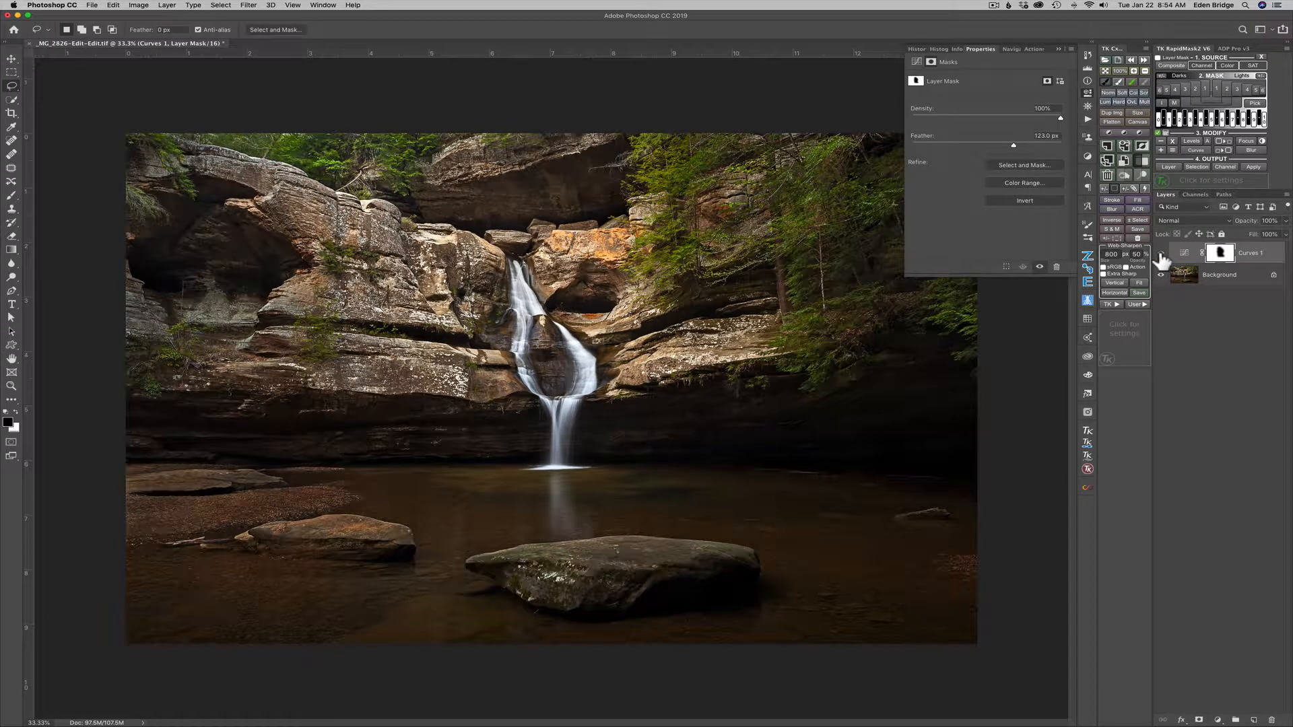
# Raise the midpoint of the darkening curve slightly and compare the image with the Curves layer off and on
pyautogui.click(916, 61)
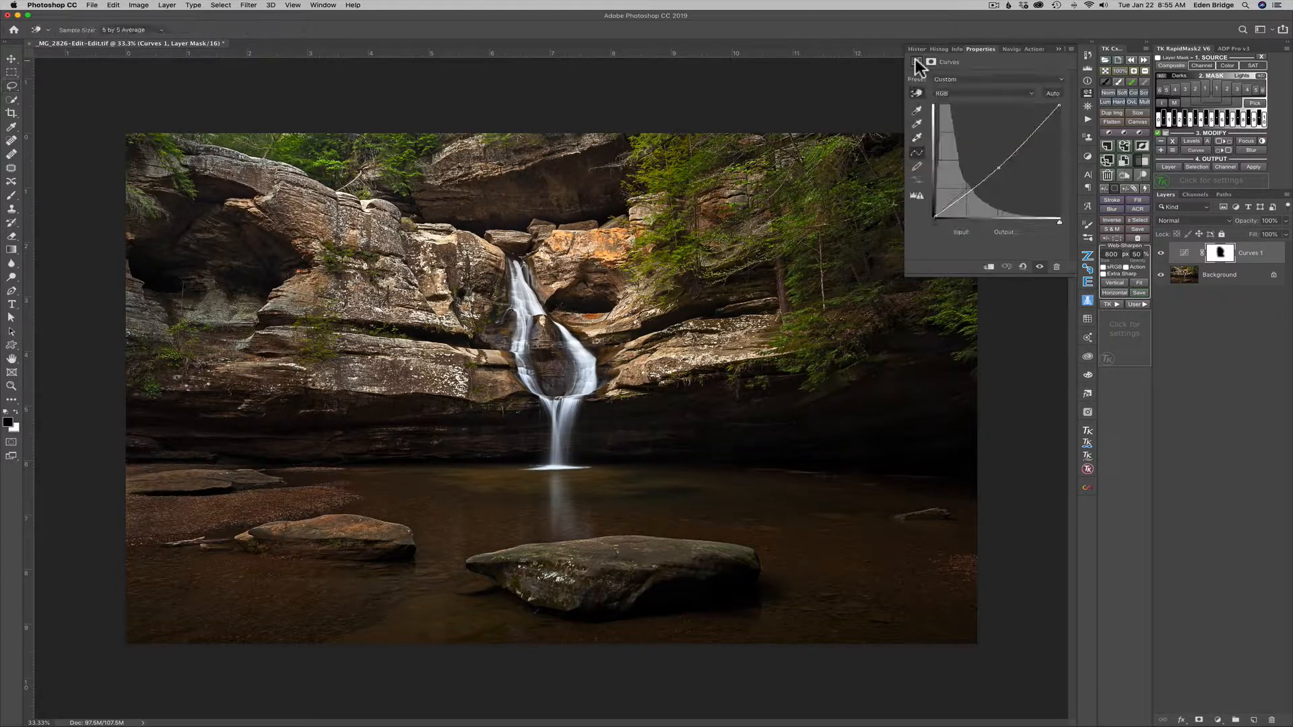
pyautogui.click(998, 169)
pyautogui.moveTo(999, 169); pyautogui.dragTo(999, 167)
pyautogui.click(1160, 253)
pyautogui.click(1161, 253)
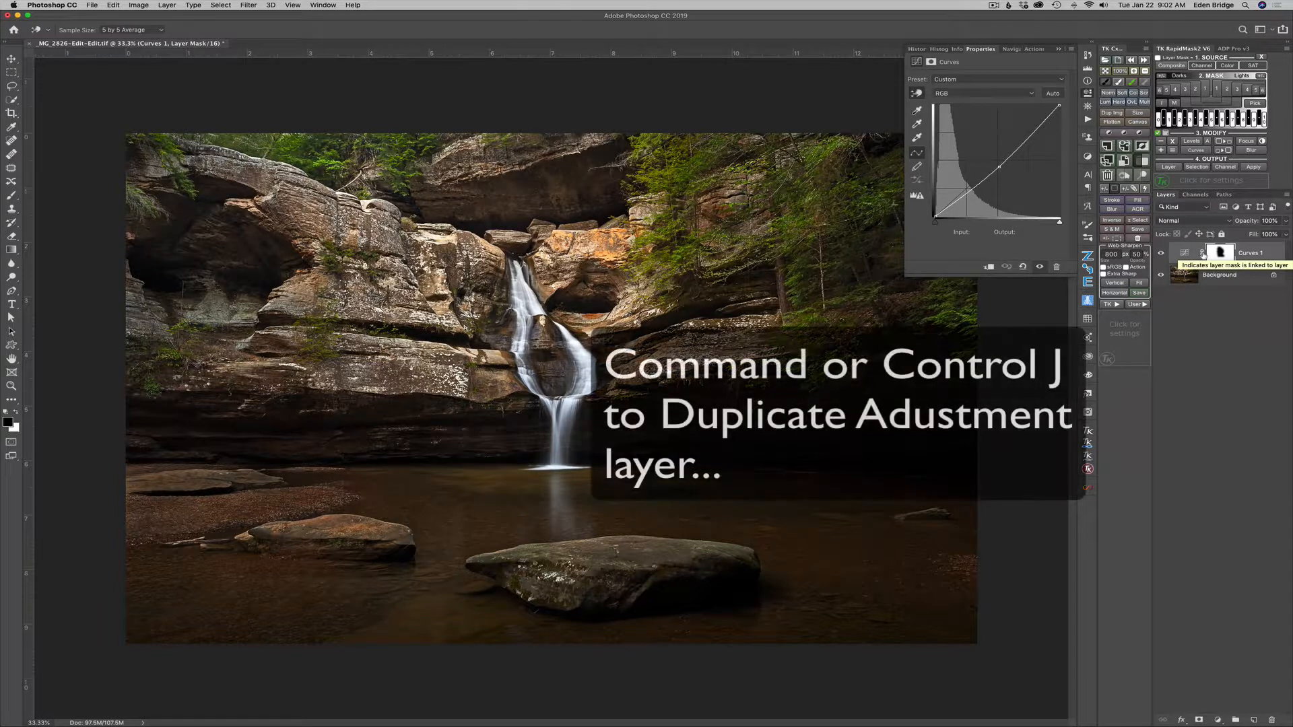
# Duplicate the Curves layer, invert the copy's mask, and brighten the waterfall area with its curve point at input 130, output 141
pyautogui.press('super+j')
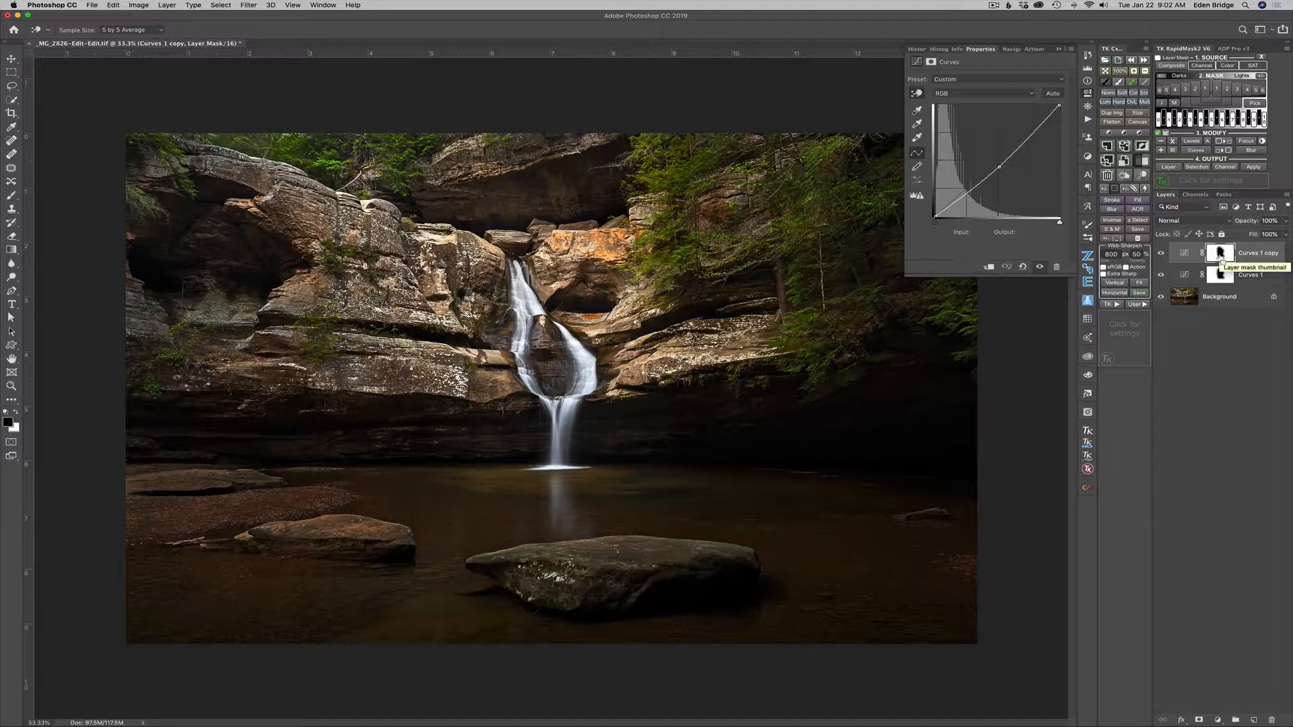
pyautogui.hotkey('ctrl', 'i')
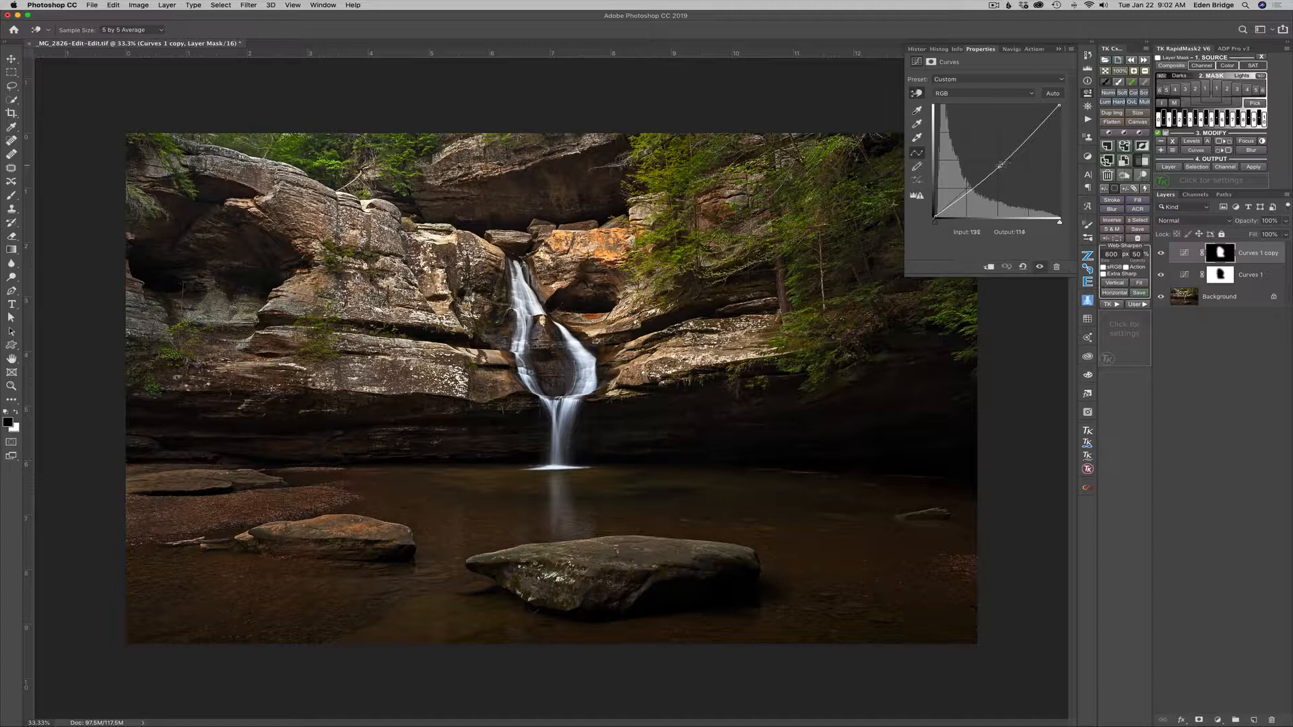
pyautogui.moveTo(999, 166); pyautogui.dragTo(998, 155)
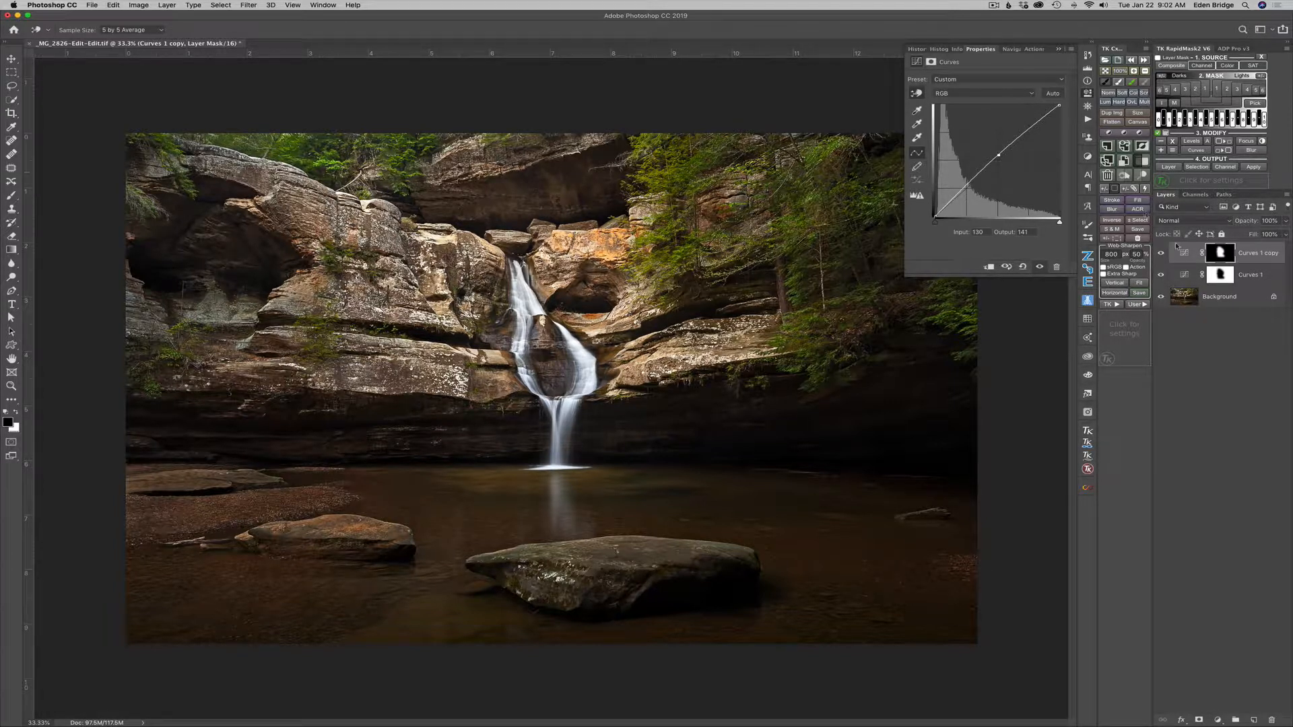
# Group the two Curves layers and compare the image with the group hidden and shown
pyautogui.click(1230, 279)
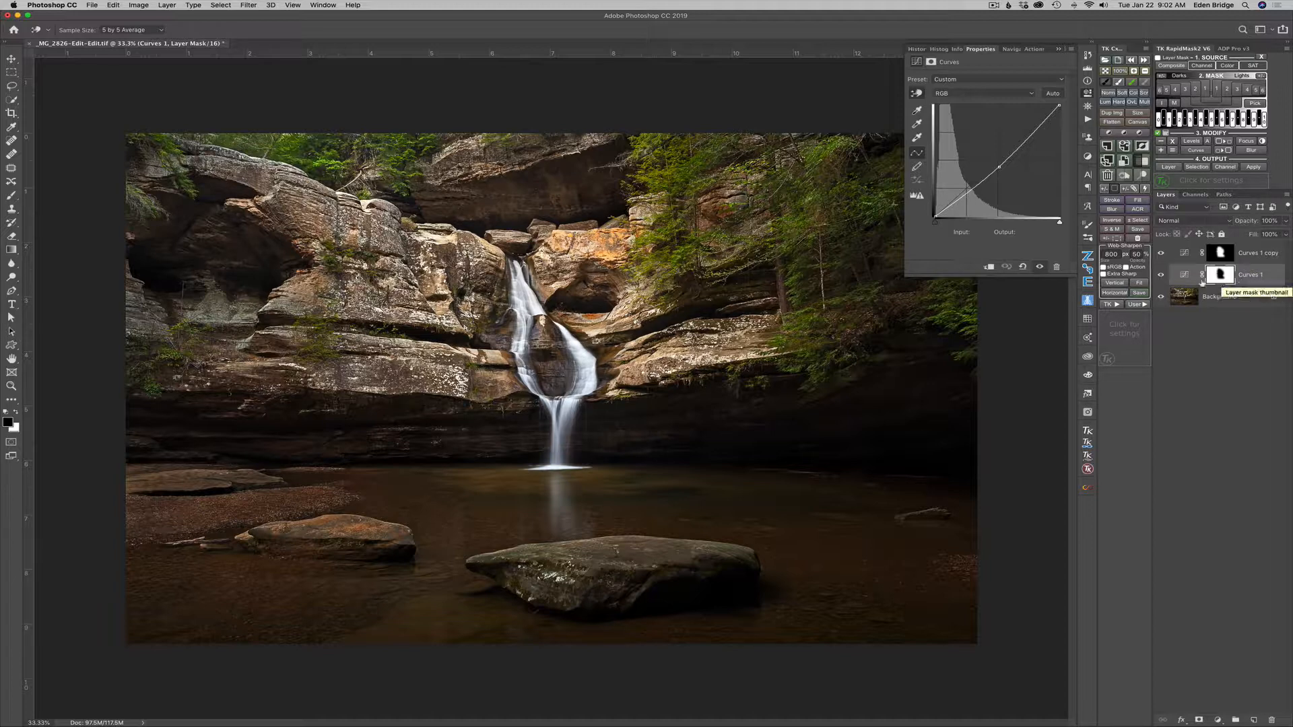
pyautogui.keyDown('shift'); pyautogui.click(1265, 254); pyautogui.keyUp('shift')
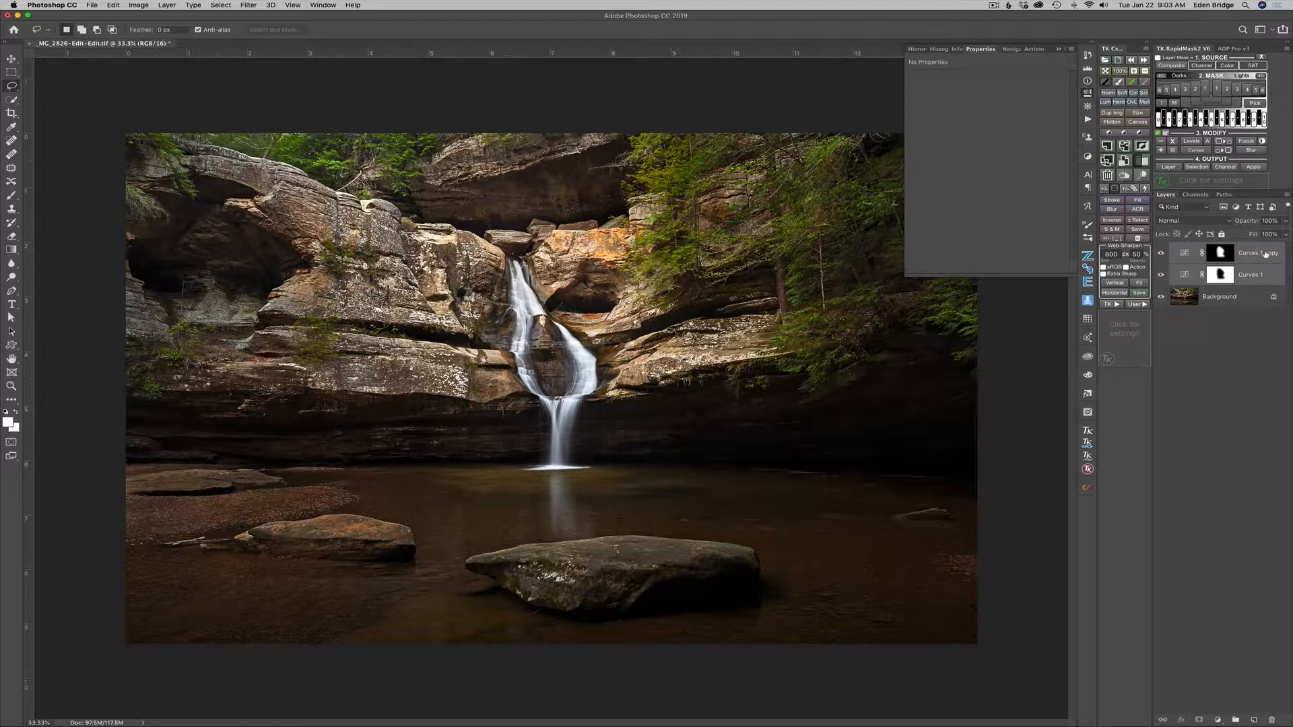
pyautogui.press('super+g')
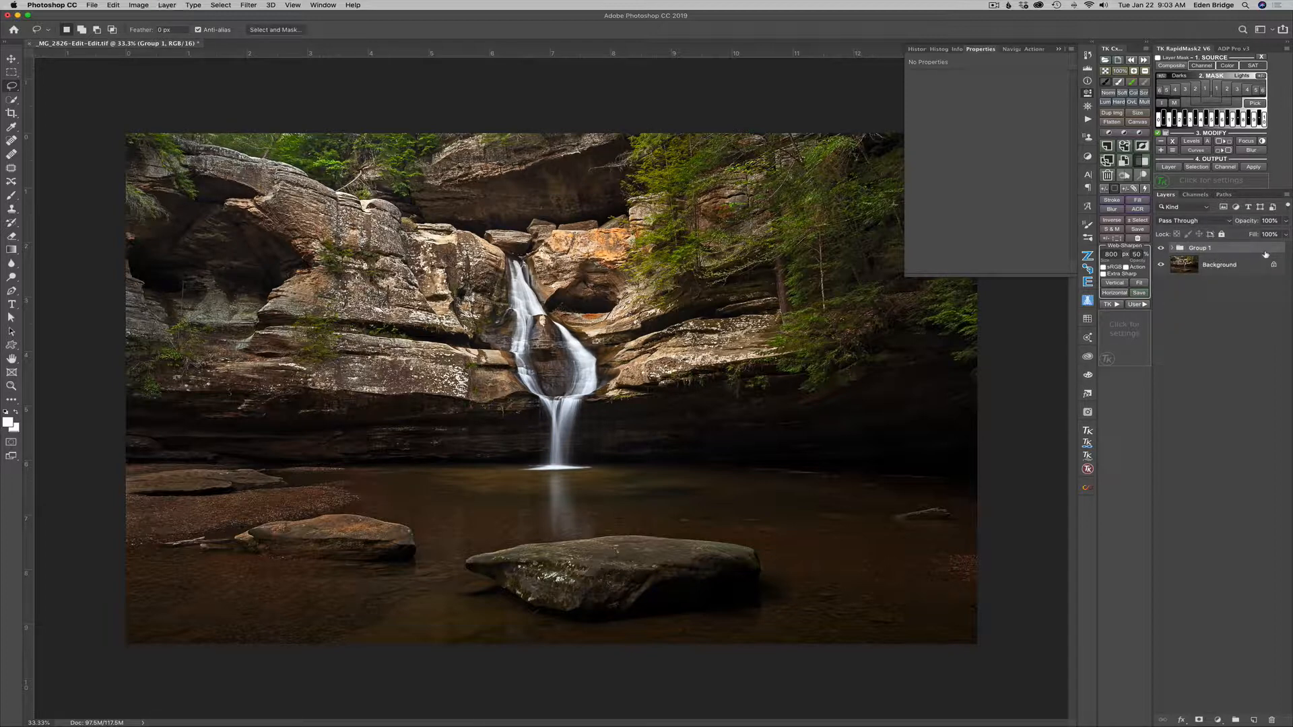
pyautogui.click(1161, 249)
pyautogui.click(1160, 249)
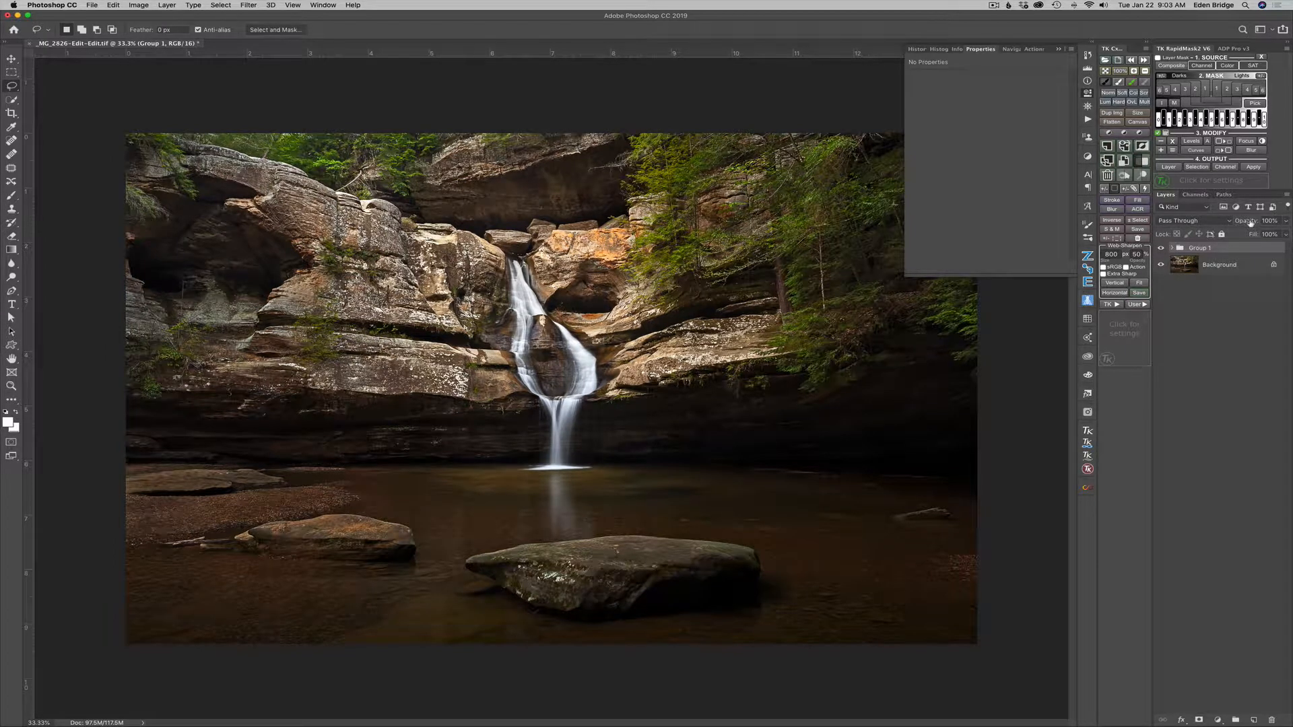
# Reduce the layer group's opacity to 73% and check the softened effect by toggling the group's visibility
pyautogui.moveTo(1249, 222); pyautogui.dragTo(1047, 209)
pyautogui.click(1161, 249)
pyautogui.click(1161, 249)
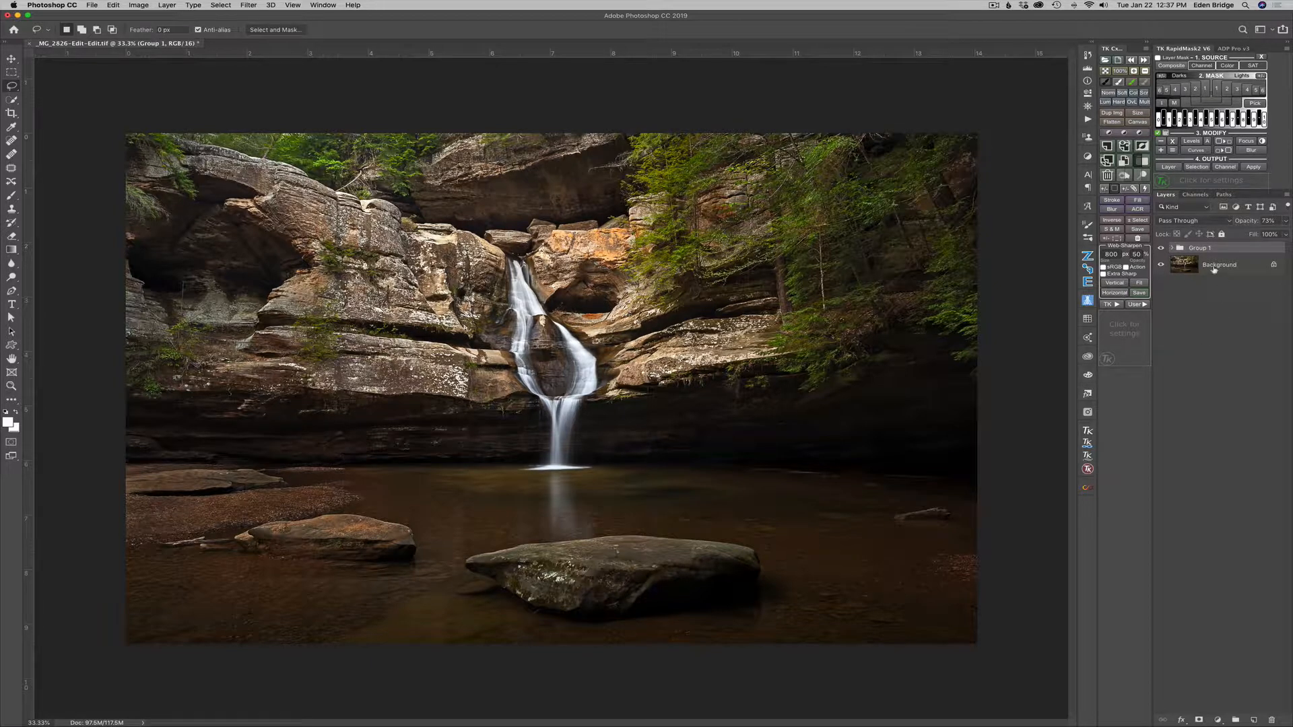
# Rename the layer group as Creative Vignette
pyautogui.doubleClick(1207, 248)
pyautogui.write('Creative Vignette')
pyautogui.press('Return')
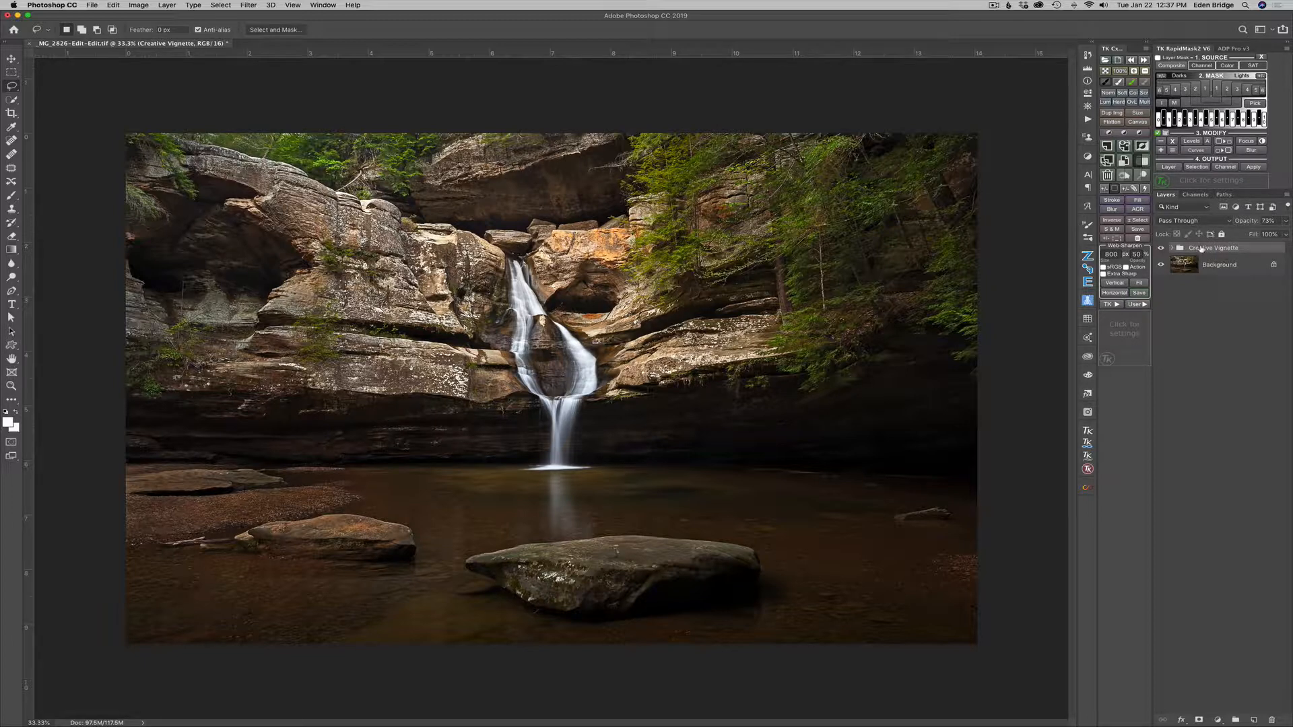